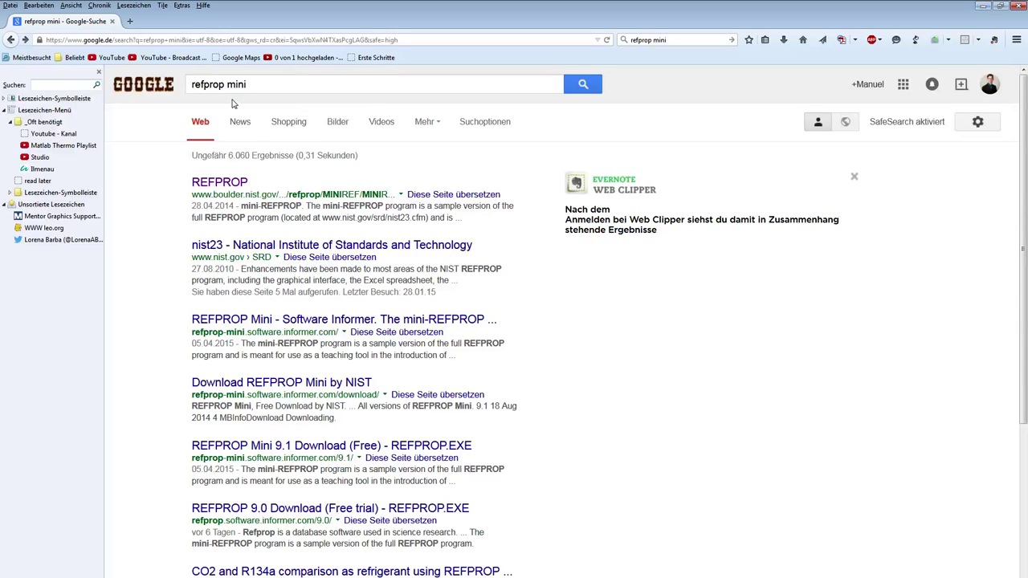
# Open the NIST REFPROP result on boulder.nist.gov from the 'refprop mini' Google search
pyautogui.click(235, 92)
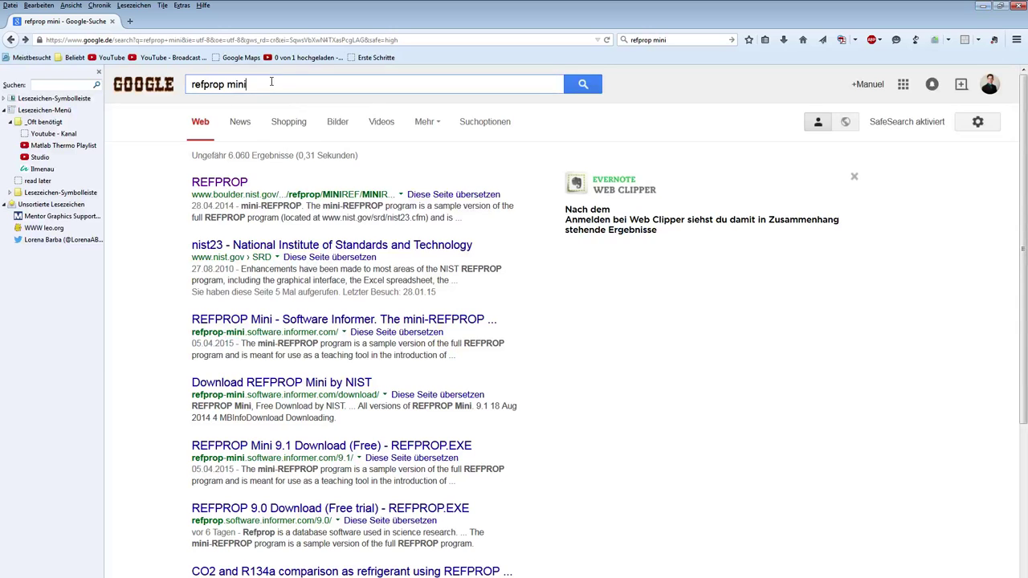
pyautogui.click(225, 185)
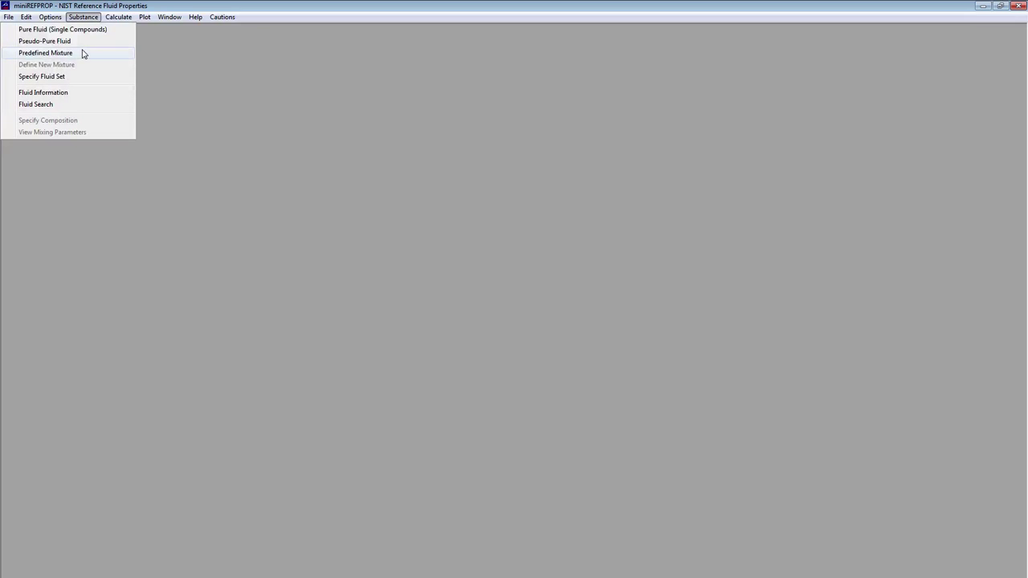
# Select carbon dioxide as the single pure fluid
pyautogui.click(64, 31)
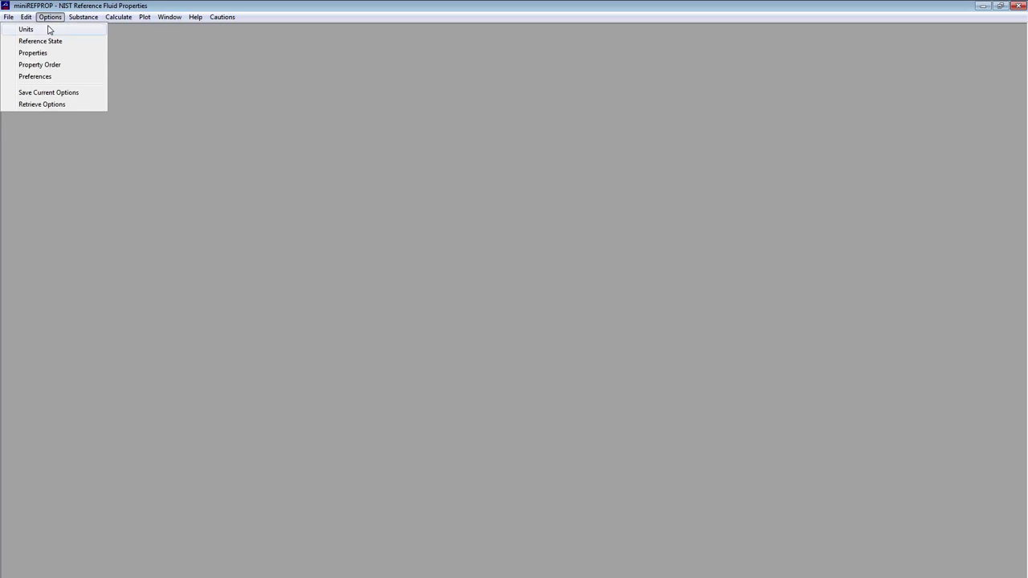
# Switch the units to SI with Celsius and pressure in bar
pyautogui.click(48, 30)
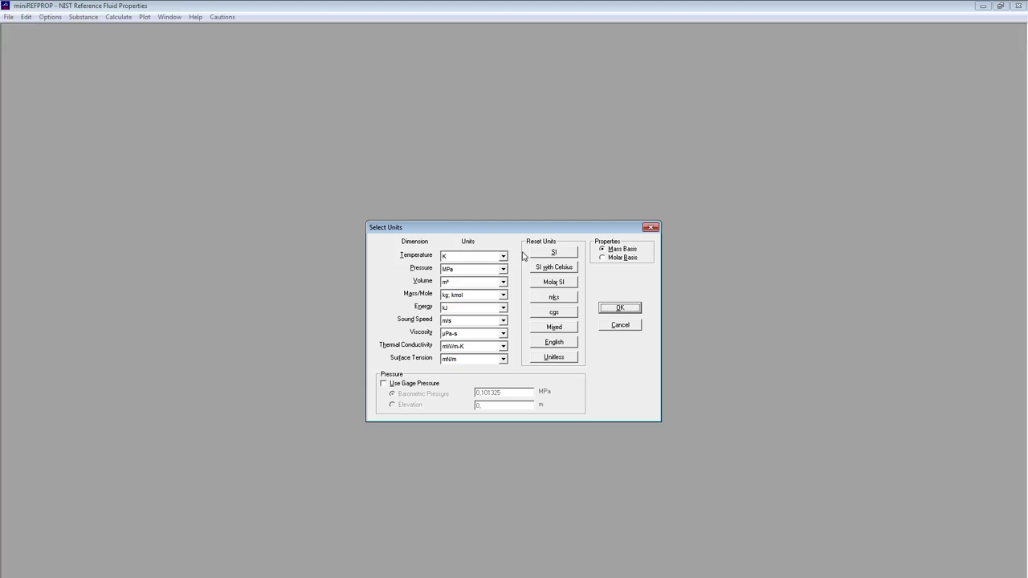
pyautogui.click(556, 269)
pyautogui.click(502, 269)
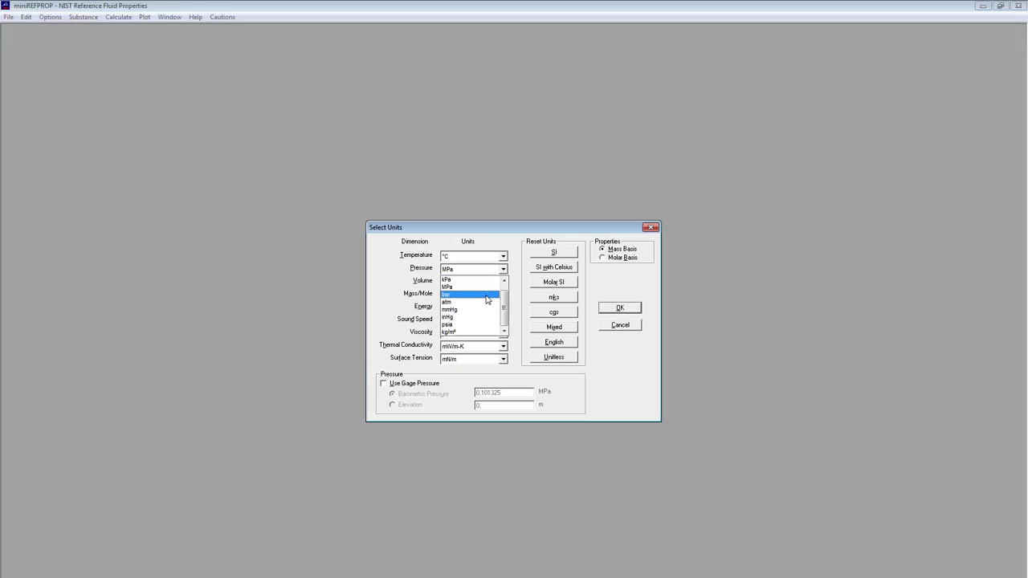
pyautogui.click(486, 295)
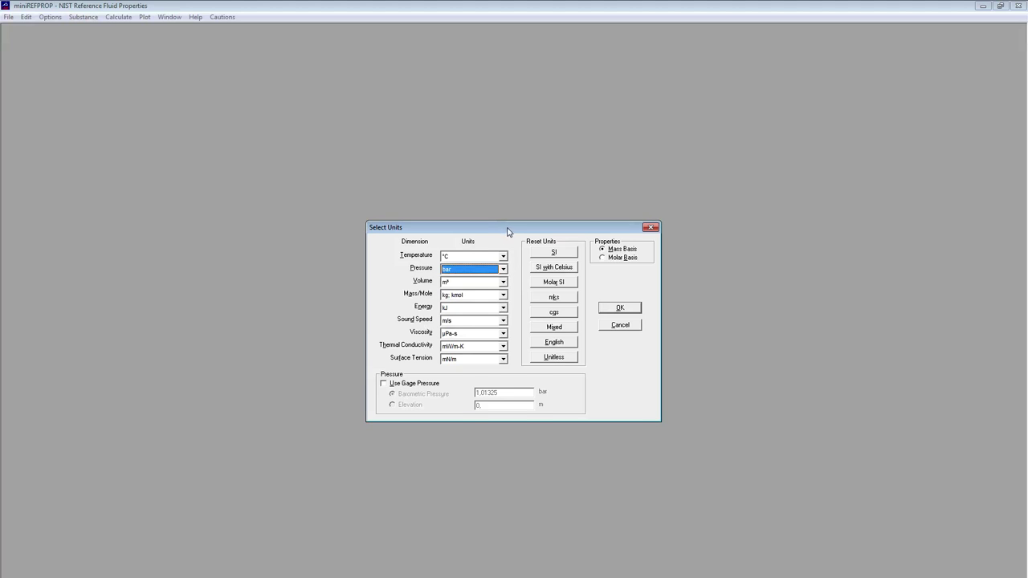
pyautogui.moveTo(506, 231); pyautogui.dragTo(455, 214)
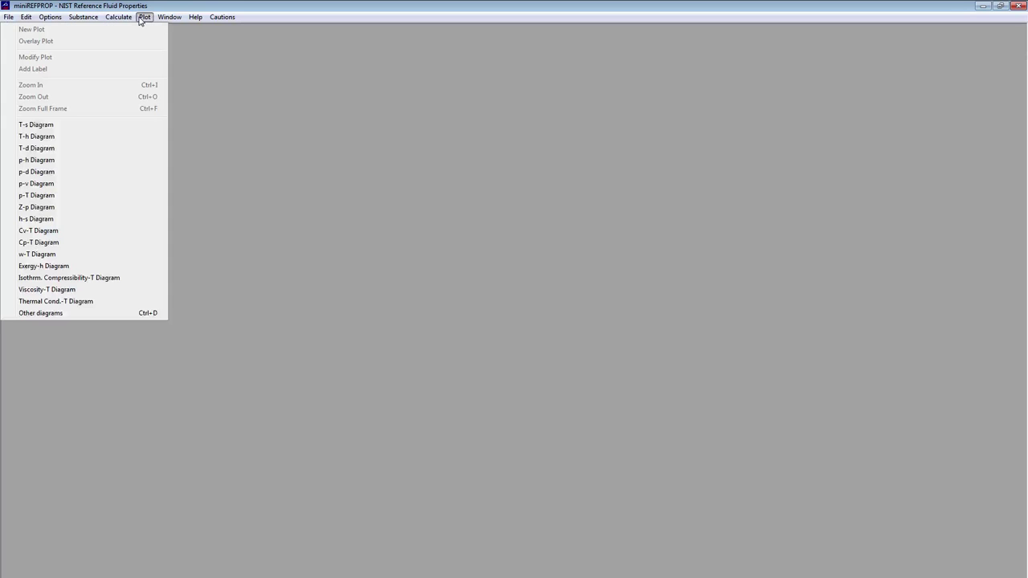
# Draw the CO2 p–h diagram with default isotherms from -50 to 200 °C, step 20
pyautogui.click(78, 160)
pyautogui.moveTo(491, 187); pyautogui.dragTo(441, 191)
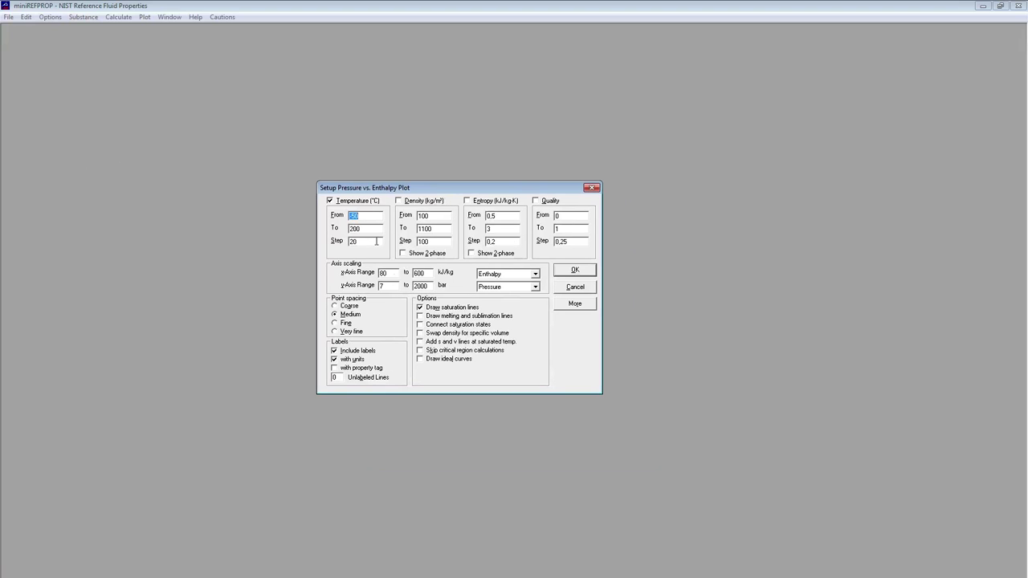
pyautogui.click(559, 273)
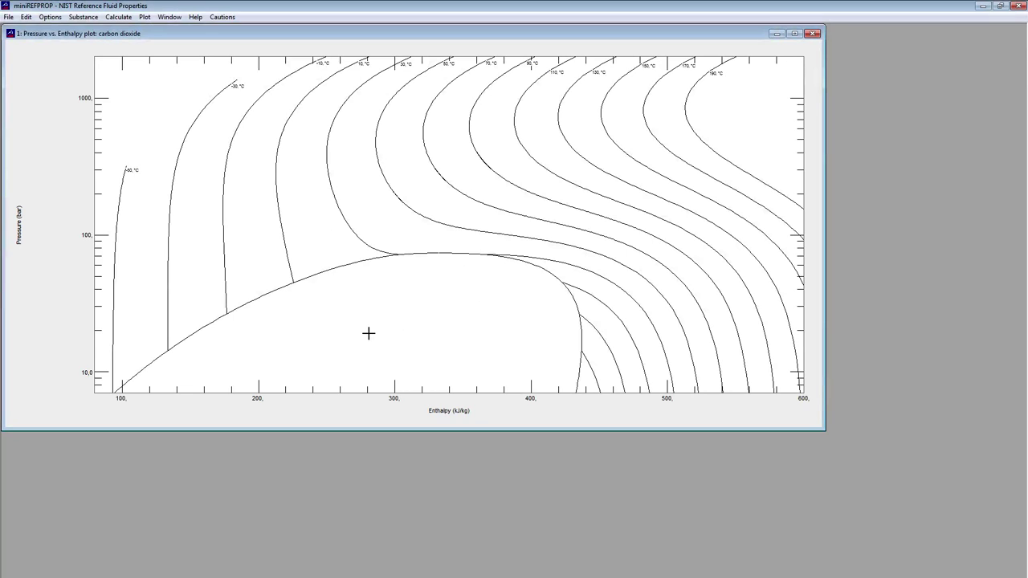
# Redraw the p–h diagram with melting/sublimation lines and saturation states connected
pyautogui.click(145, 17)
pyautogui.click(107, 161)
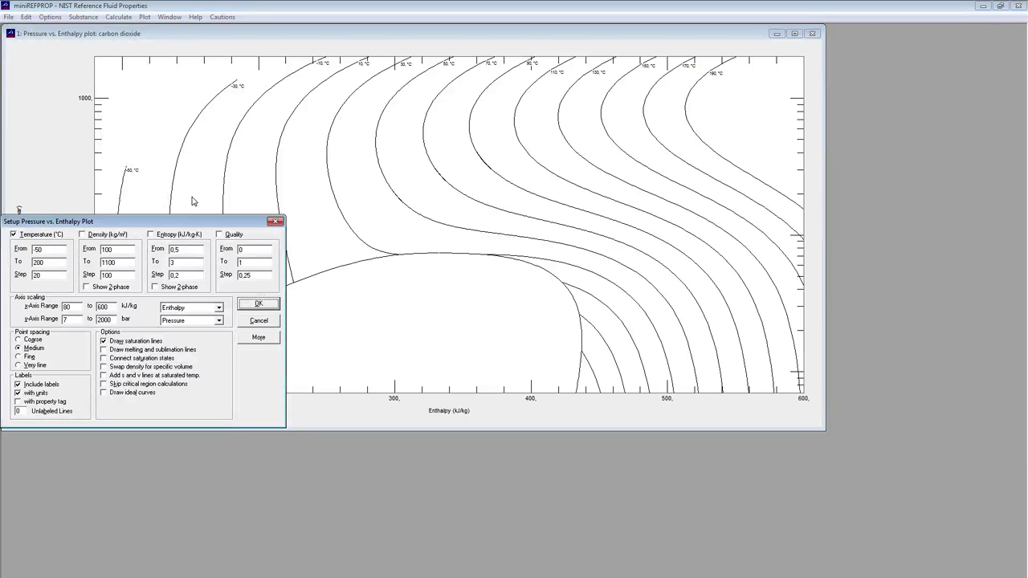
pyautogui.moveTo(160, 224); pyautogui.dragTo(506, 200)
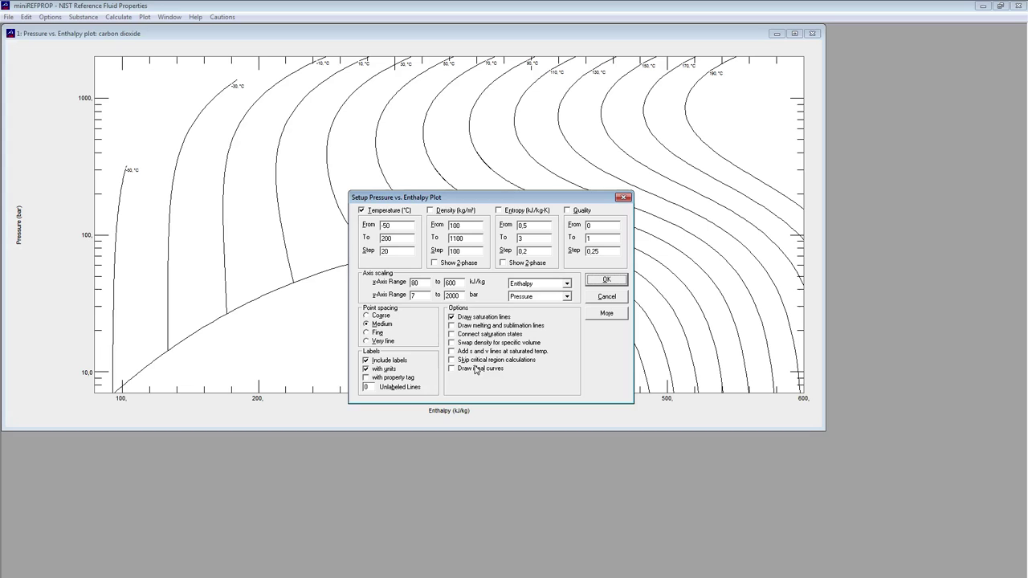
pyautogui.click(472, 327)
pyautogui.click(474, 334)
pyautogui.click(607, 280)
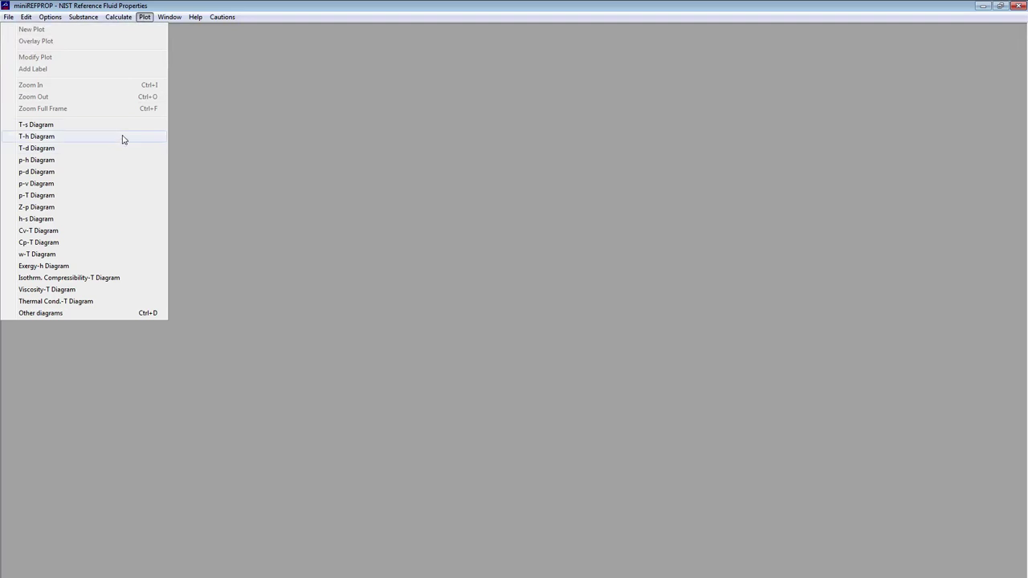
# Set up a new p–h diagram with isotherms from -50 to 100 °C every 10 °C
pyautogui.click(107, 160)
pyautogui.moveTo(194, 225); pyautogui.dragTo(497, 199)
pyautogui.doubleClick(358, 226)
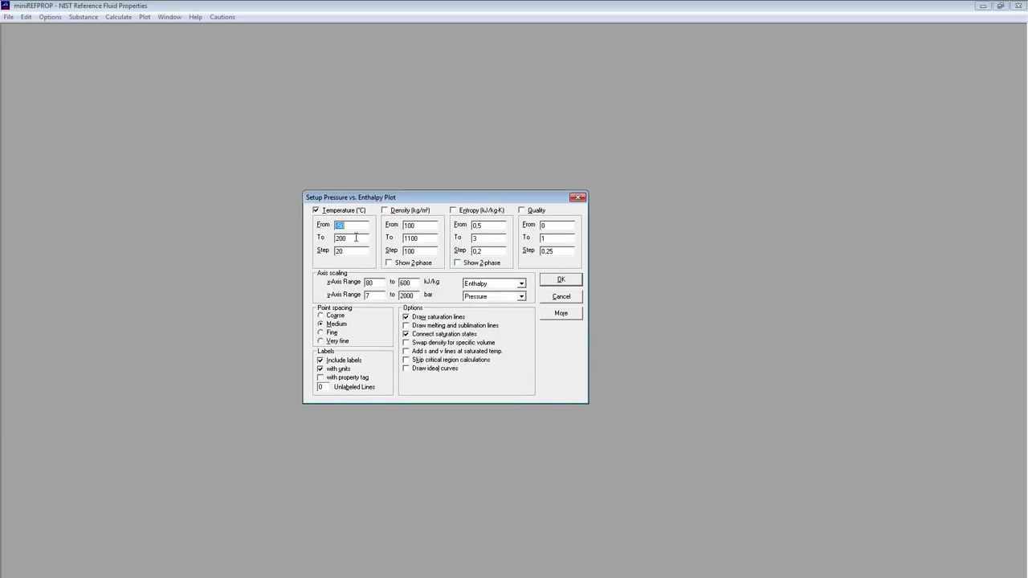
pyautogui.doubleClick(353, 239)
pyautogui.write('10')
pyautogui.doubleClick(341, 251)
pyautogui.write('1')
# Add constant-entropy lines starting at 1,8 and draw the diagram
pyautogui.click(453, 211)
pyautogui.doubleClick(489, 226)
pyautogui.write('1,8')
pyautogui.doubleClick(485, 250)
pyautogui.write('2')
pyautogui.write('0')
pyautogui.click(559, 281)
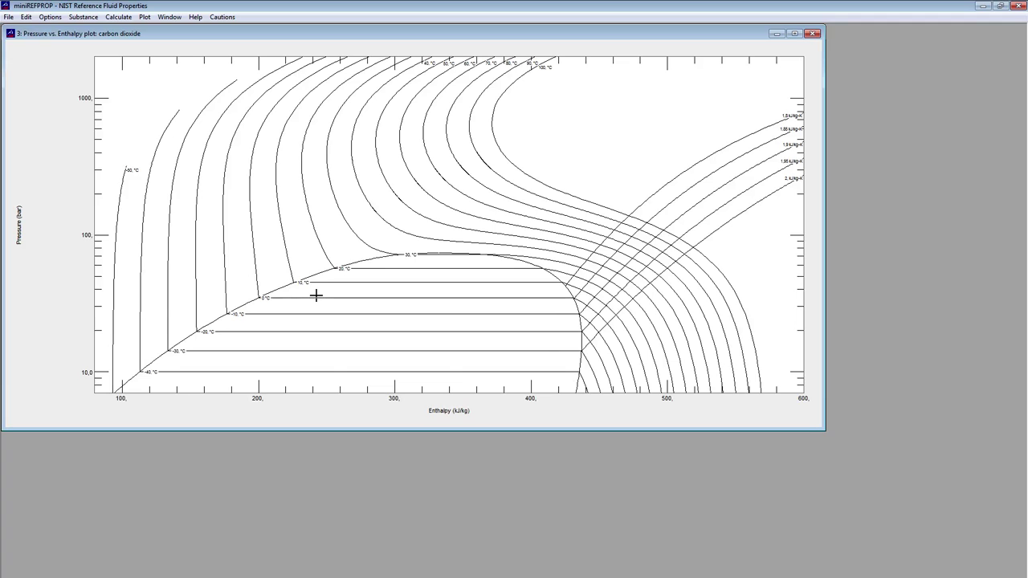
# Start a CO2 saturation table with pressure as the varied property
pyautogui.click(119, 17)
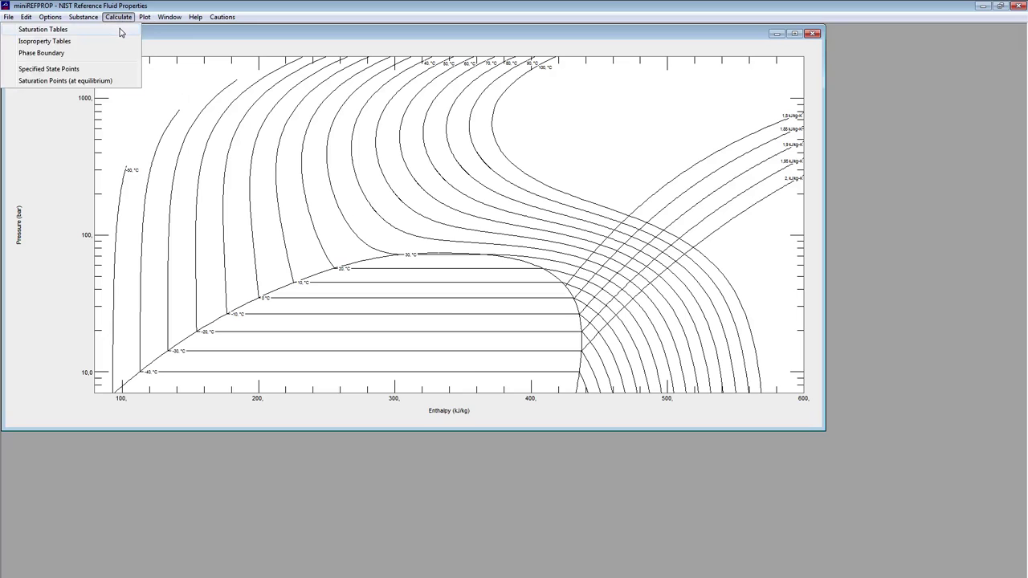
pyautogui.click(121, 32)
pyautogui.moveTo(499, 250); pyautogui.dragTo(375, 176)
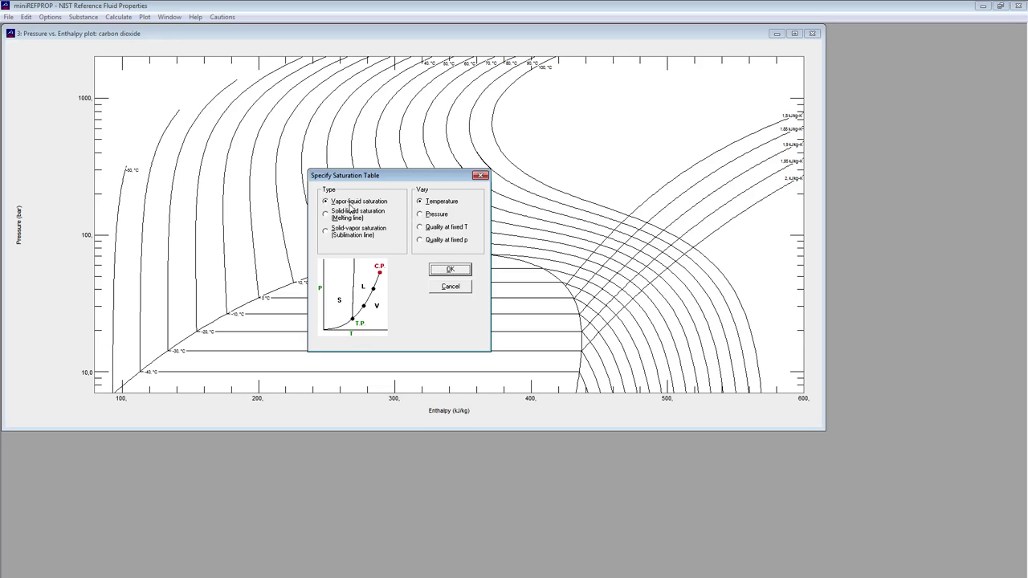
pyautogui.click(434, 214)
pyautogui.click(459, 270)
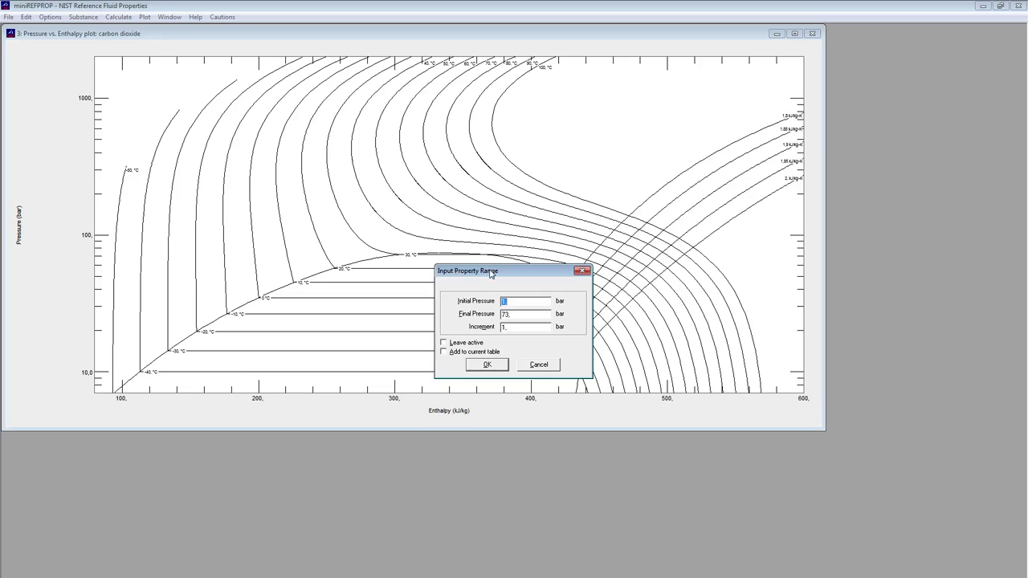
# Enter the pressure range from 10 to 30 bar
pyautogui.moveTo(494, 272); pyautogui.dragTo(360, 185)
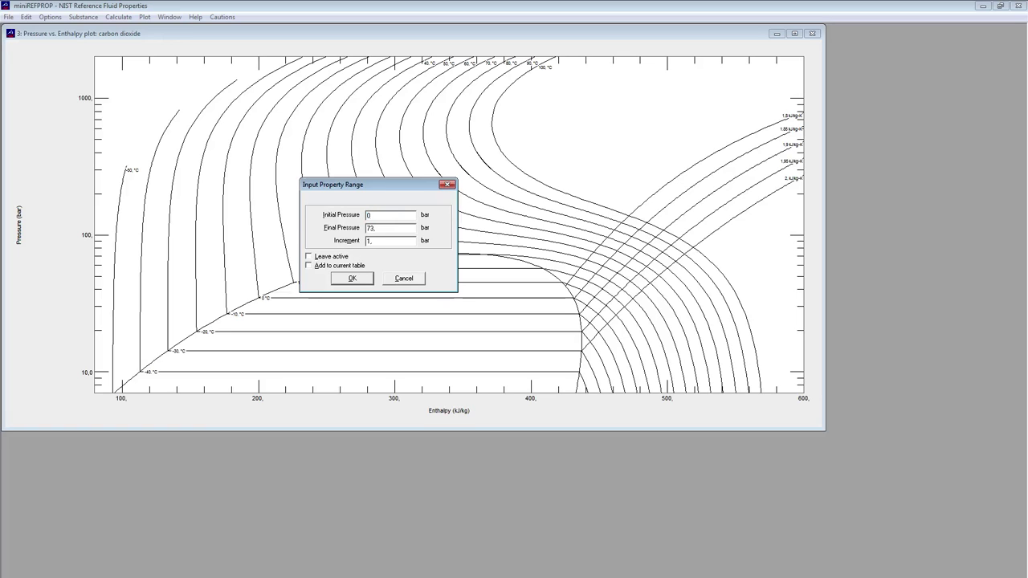
pyautogui.write('0')
pyautogui.press('Tab')
pyautogui.write('300')
# Generate the 10–30 bar saturation table and shift its window down-right to reveal the plot
pyautogui.click(356, 275)
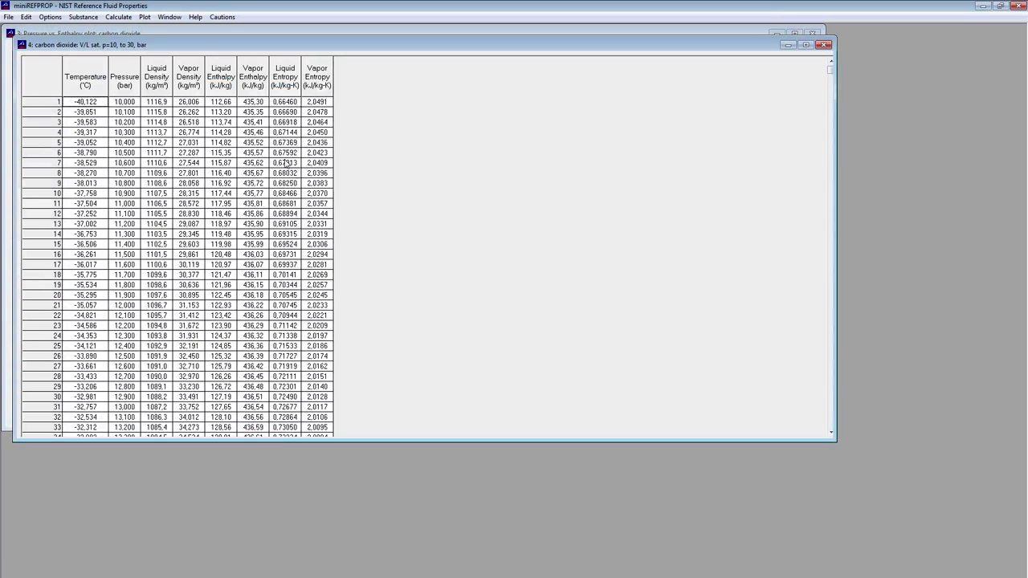
pyautogui.moveTo(364, 48); pyautogui.dragTo(441, 85)
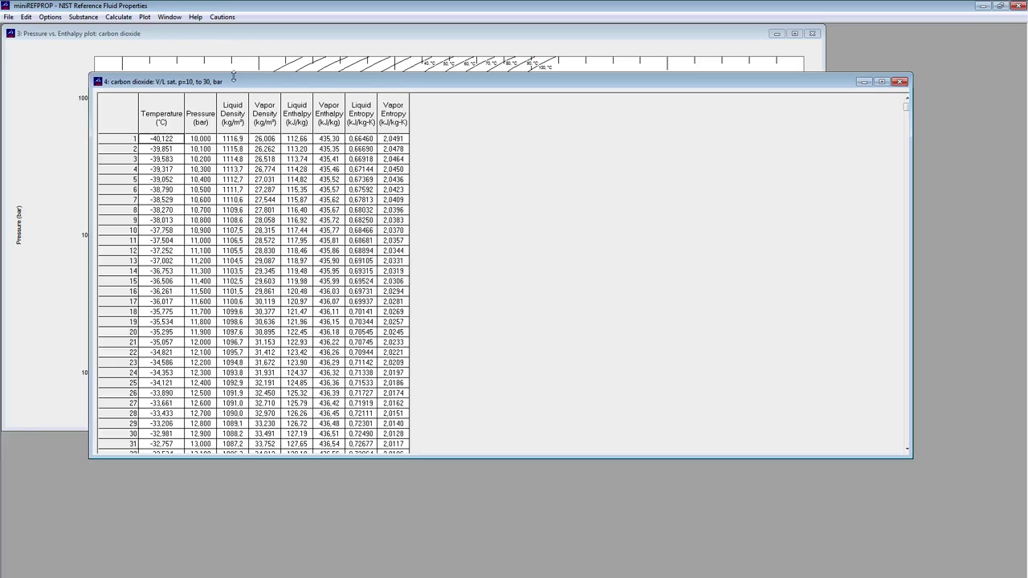
# Add Volume and, from Transport, Misc., Therm. Cond. to the displayed properties
pyautogui.click(50, 17)
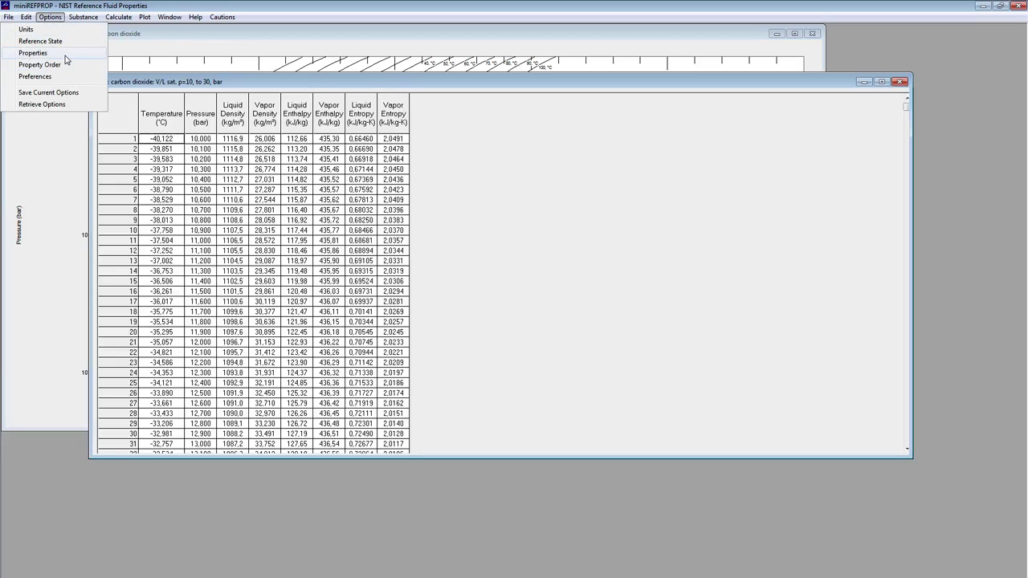
pyautogui.click(65, 55)
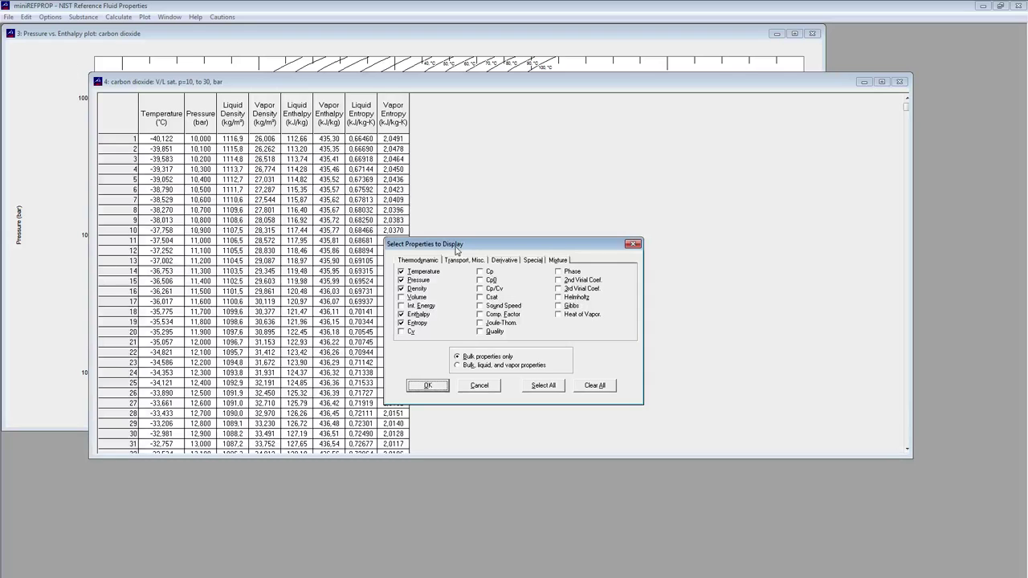
pyautogui.moveTo(459, 242); pyautogui.dragTo(424, 174)
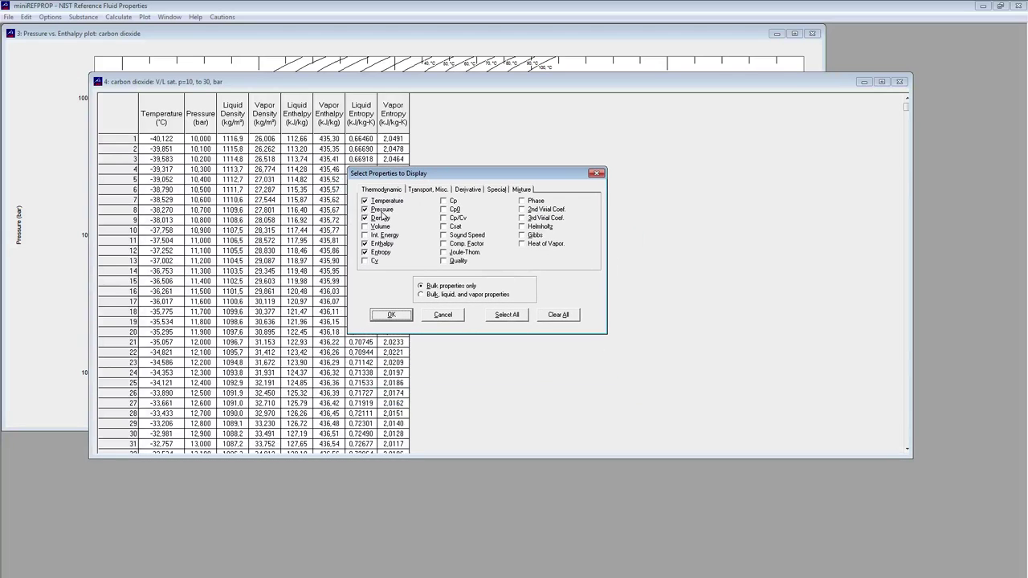
pyautogui.click(365, 228)
pyautogui.click(430, 190)
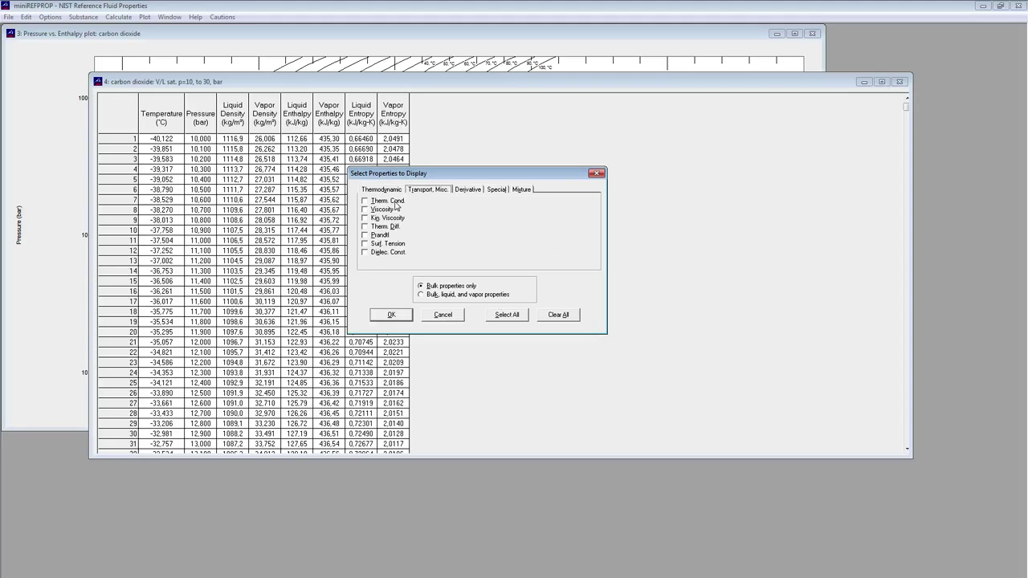
pyautogui.click(393, 201)
pyautogui.click(395, 318)
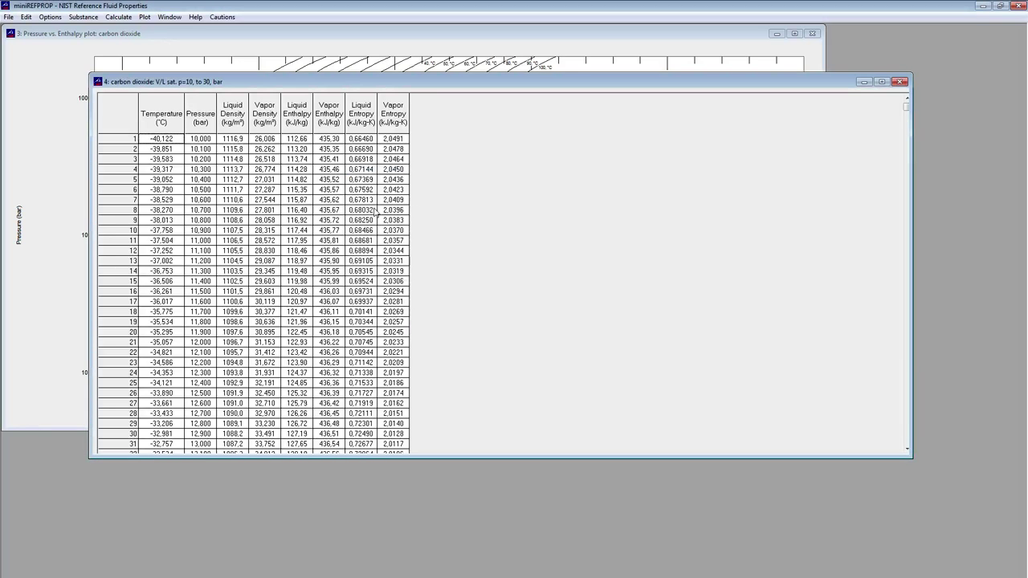
# Close the saturation table and open a Saturation Points (at equilibrium) table, moved lower right
pyautogui.click(901, 82)
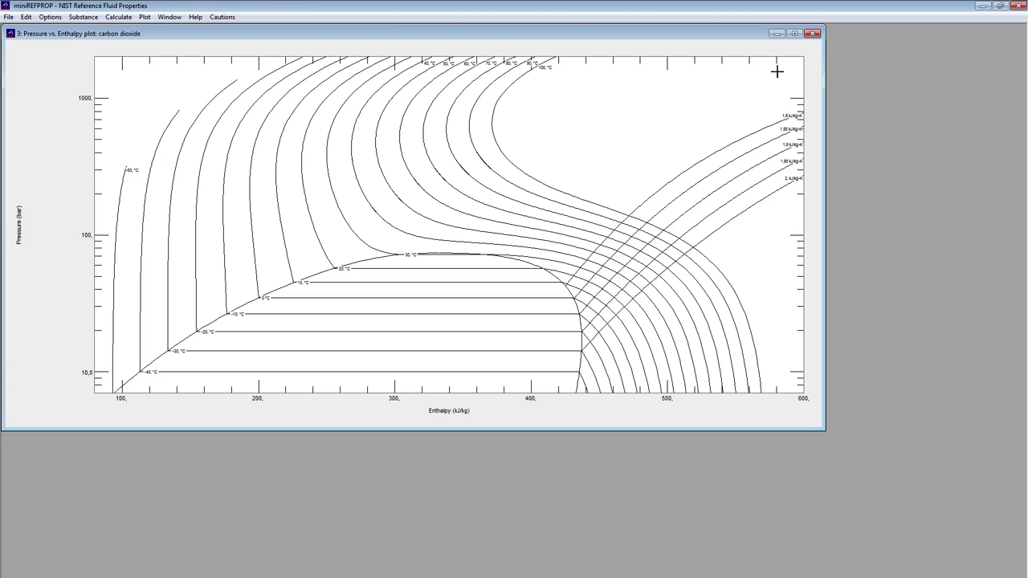
pyautogui.click(145, 17)
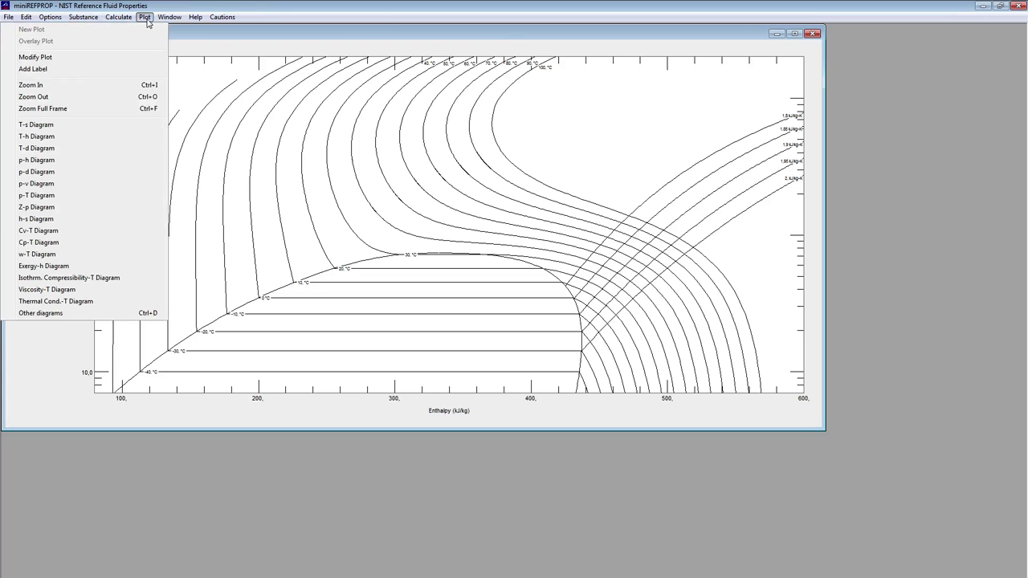
pyautogui.moveTo(174, 18)
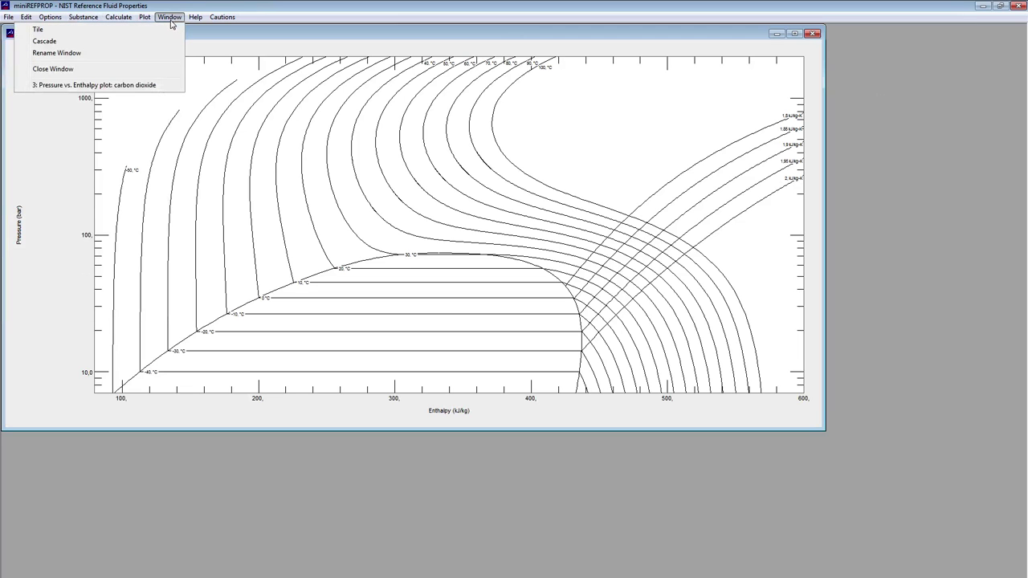
pyautogui.moveTo(83, 17)
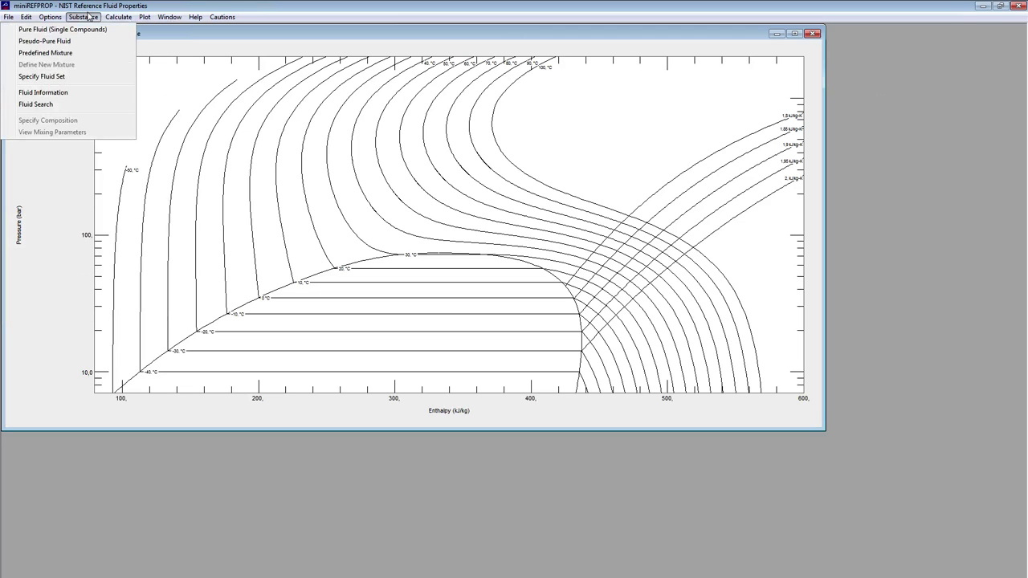
pyautogui.moveTo(118, 17)
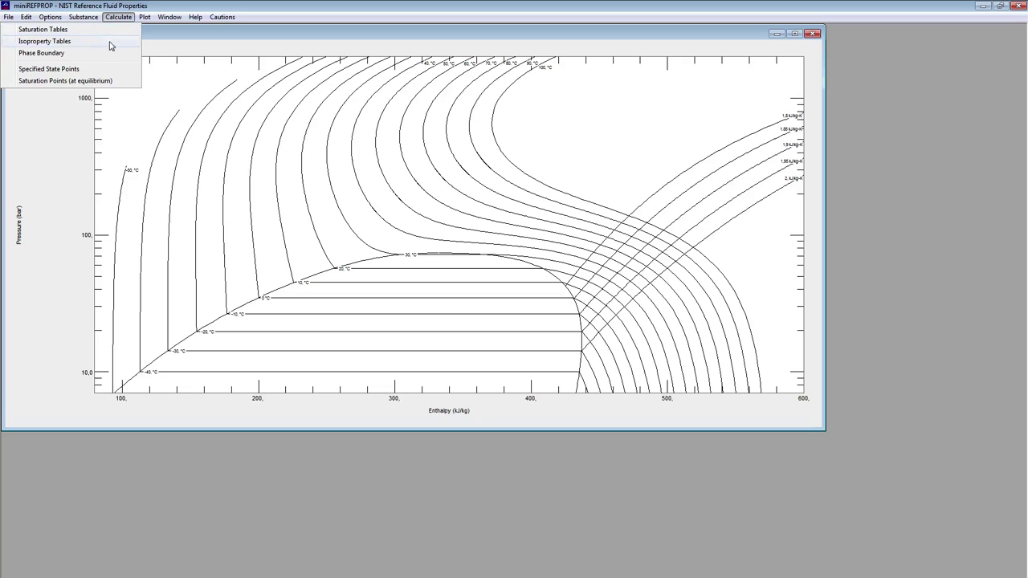
pyautogui.click(88, 81)
pyautogui.moveTo(166, 29); pyautogui.dragTo(359, 363)
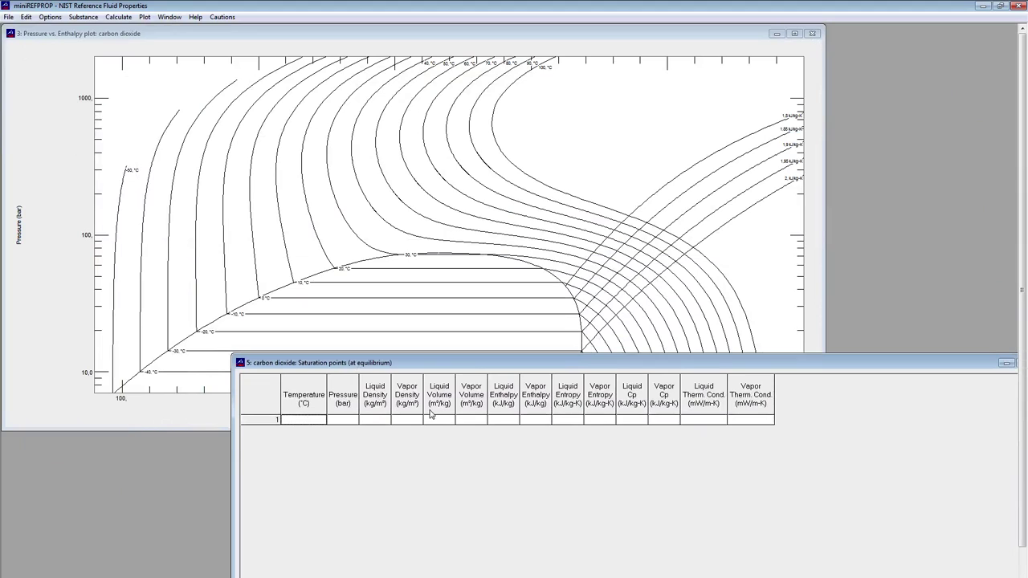
# Add saturation rows for -2 °C (33,042 bar) and -1 °C (33,938 bar), then select them
pyautogui.write('-2')
pyautogui.press('Return')
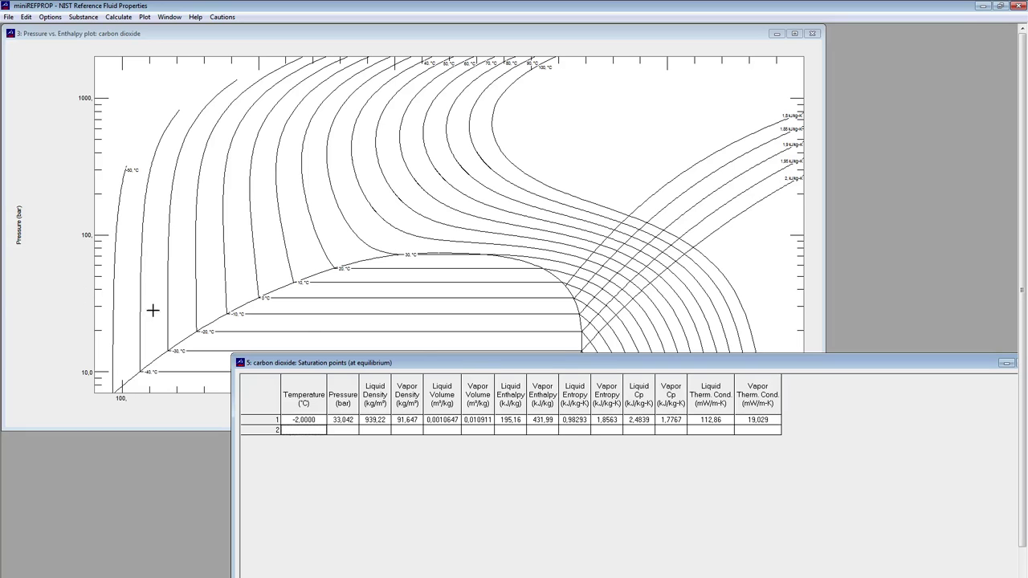
pyautogui.moveTo(560, 363); pyautogui.dragTo(444, 216)
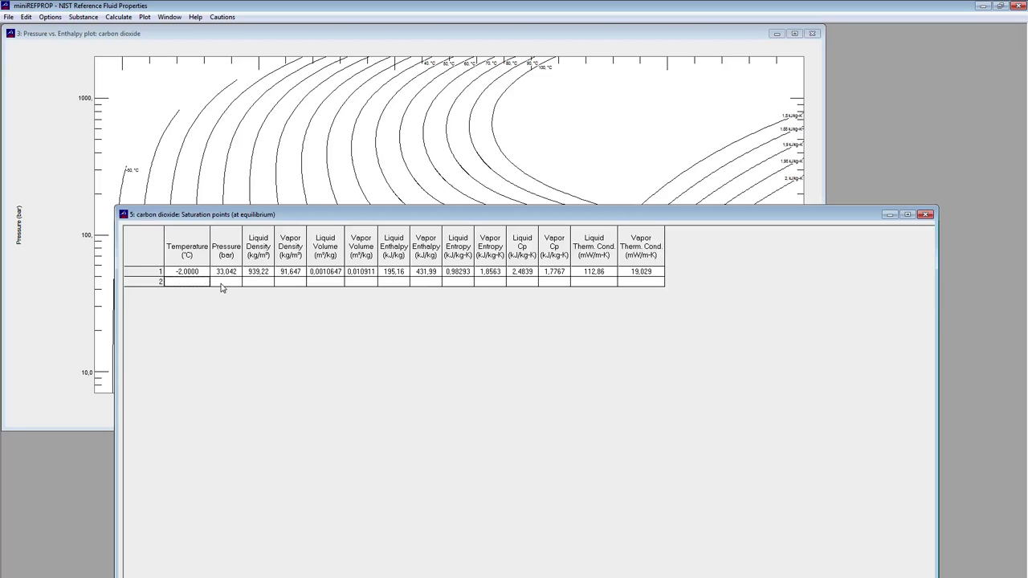
pyautogui.write('-1')
pyautogui.press('Return')
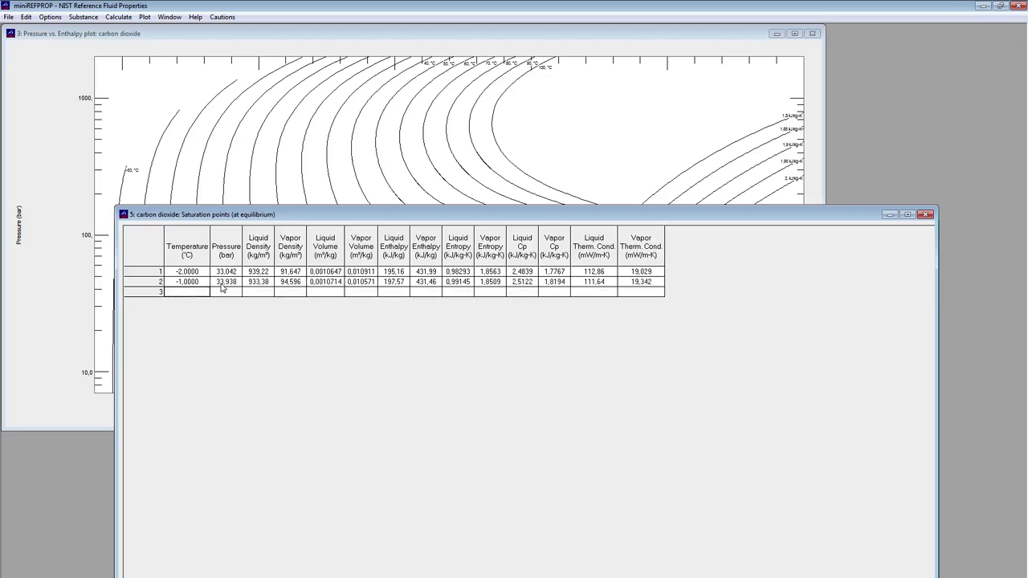
pyautogui.moveTo(185, 271); pyautogui.dragTo(790, 324)
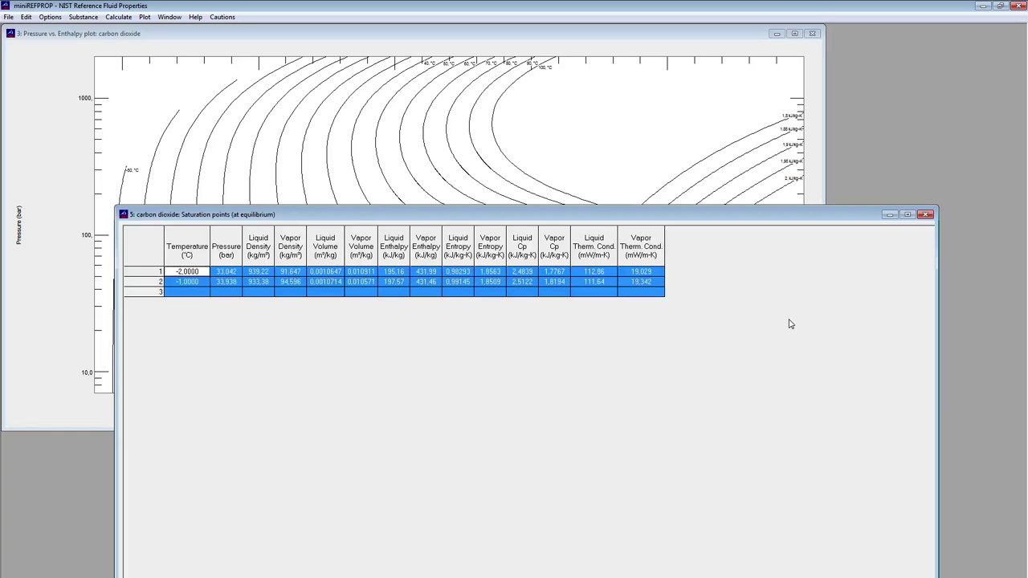
# Close the Saturation points table and shift the pressure–enthalpy plot window slightly
pyautogui.click(926, 216)
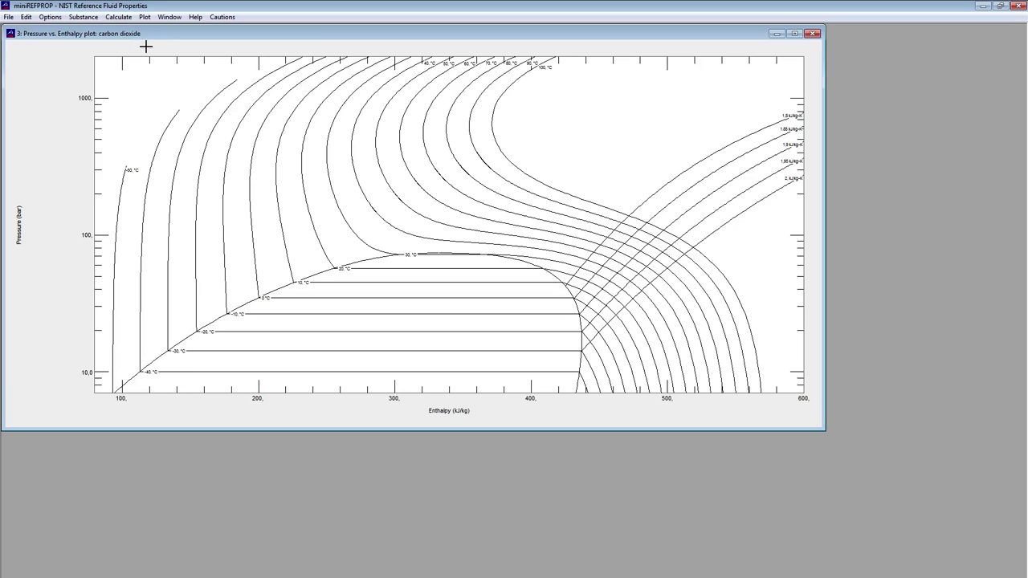
pyautogui.moveTo(138, 38); pyautogui.dragTo(150, 43)
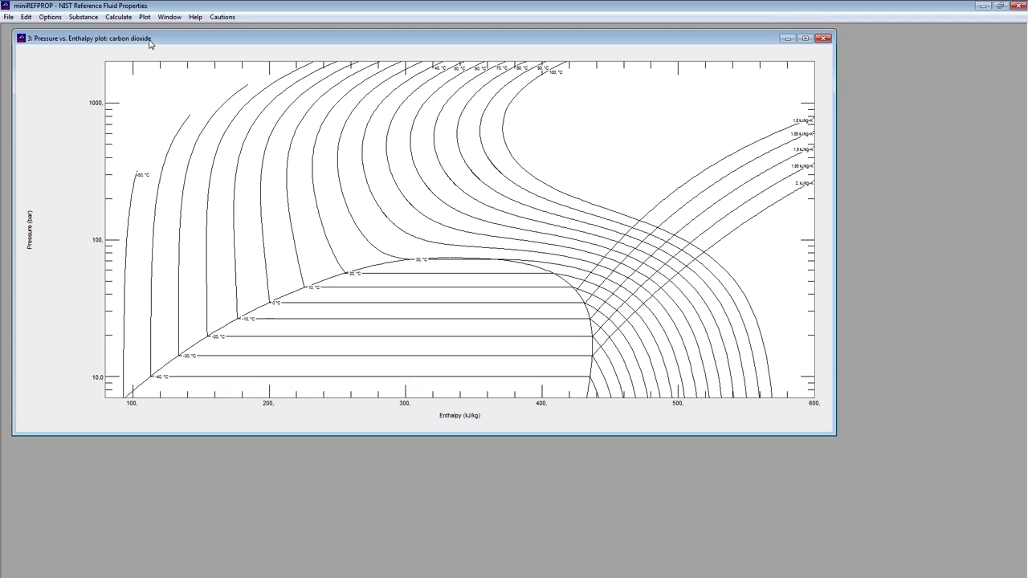